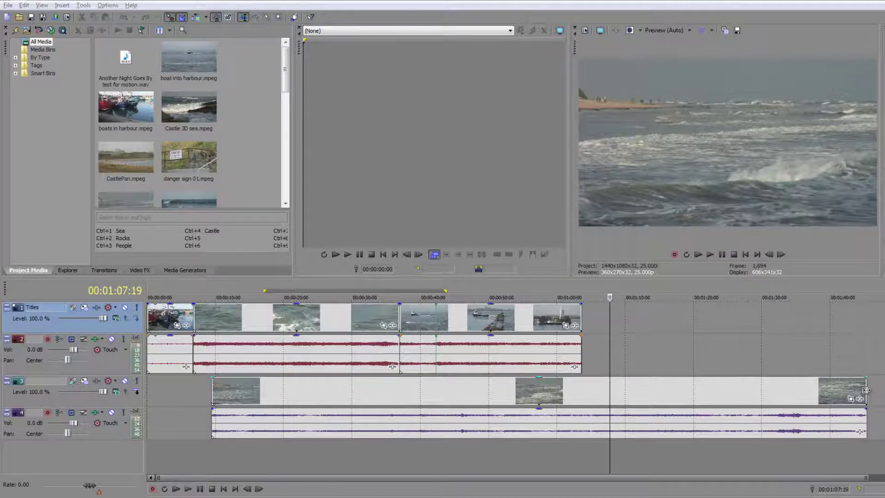
Trim both edges of the lower clip and shorten the two clips on the top track
drag(865, 389, 686, 390)
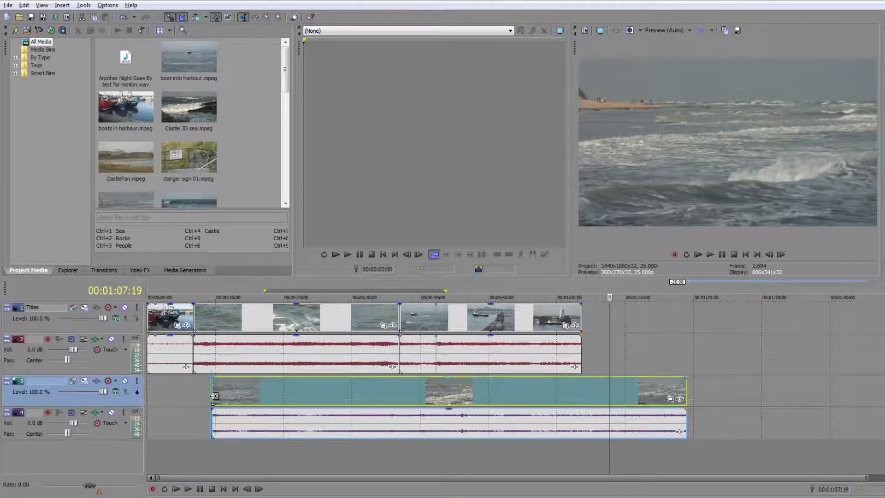
drag(213, 396, 441, 396)
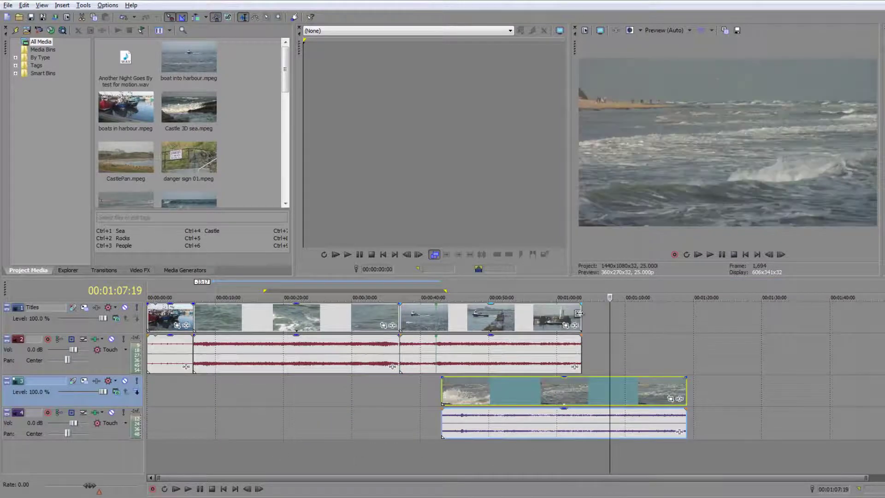
drag(578, 313, 521, 344)
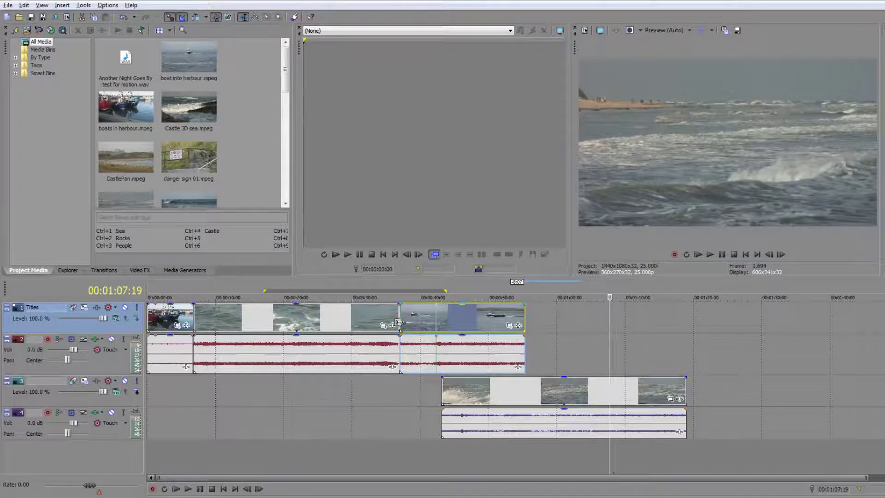
drag(399, 322, 359, 322)
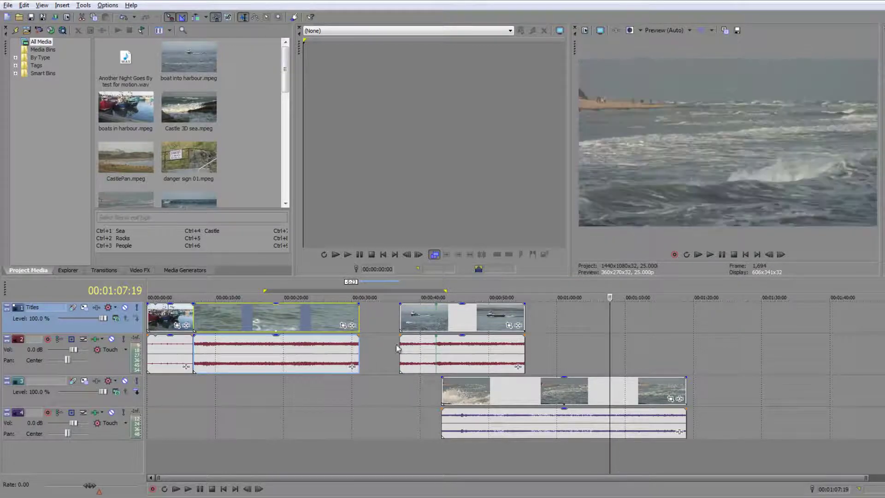
Close the gap between the top clips, then move the lower clip and its audio up after them
drag(477, 319, 437, 319)
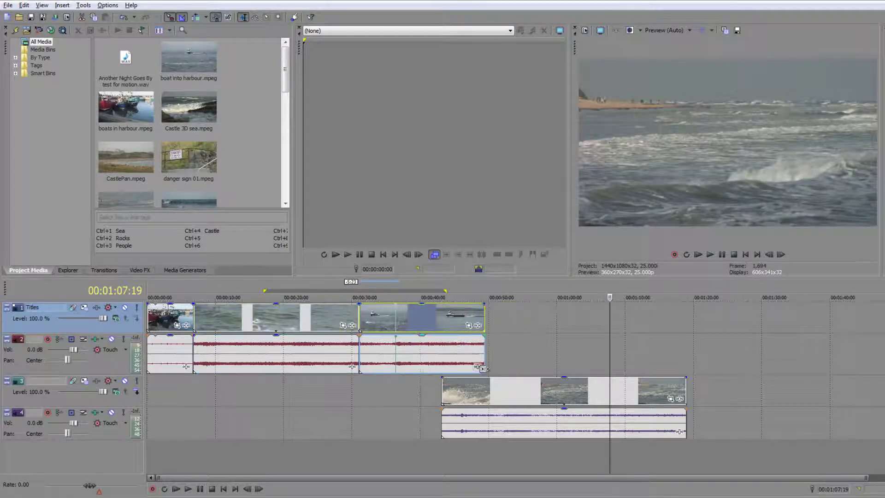
click(510, 389)
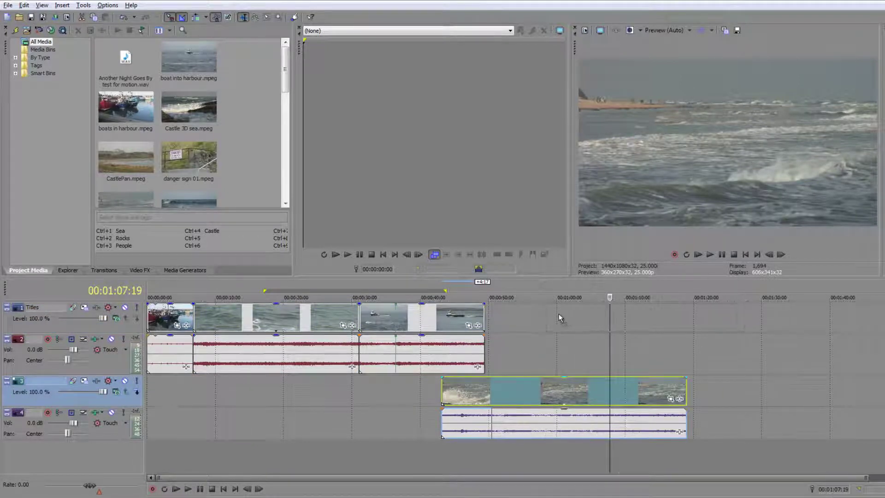
drag(558, 314, 554, 315)
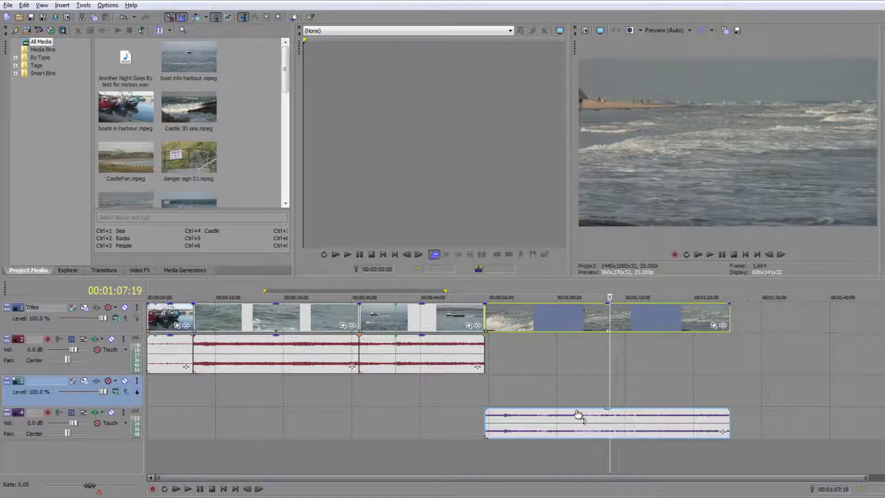
drag(577, 414, 577, 344)
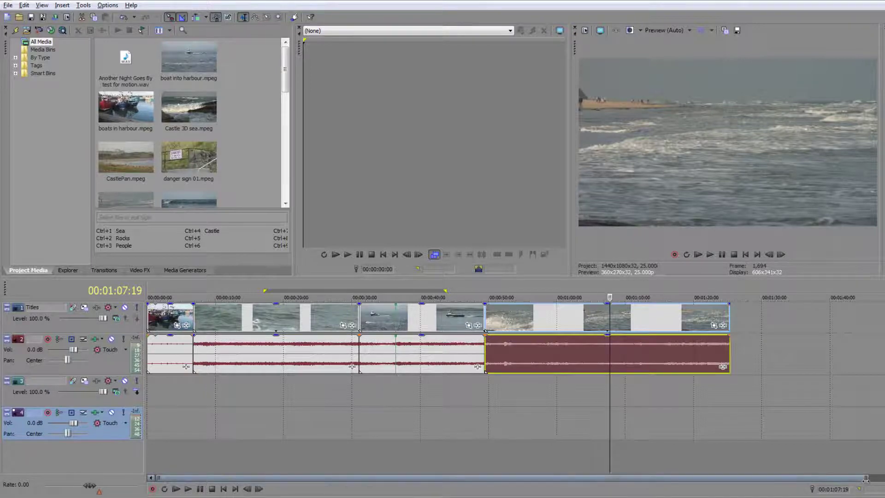
Select all tracks with Ctrl+A and delete them along with their clips
drag(865, 481, 820, 480)
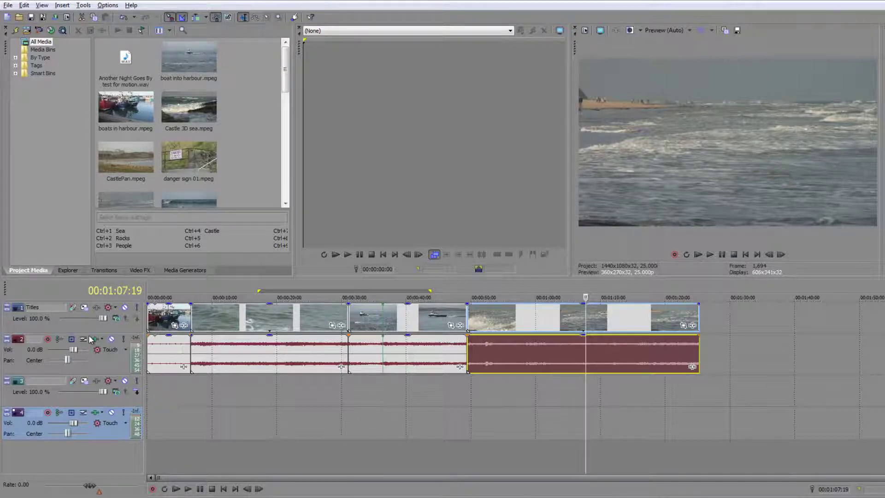
key(ctrl+a)
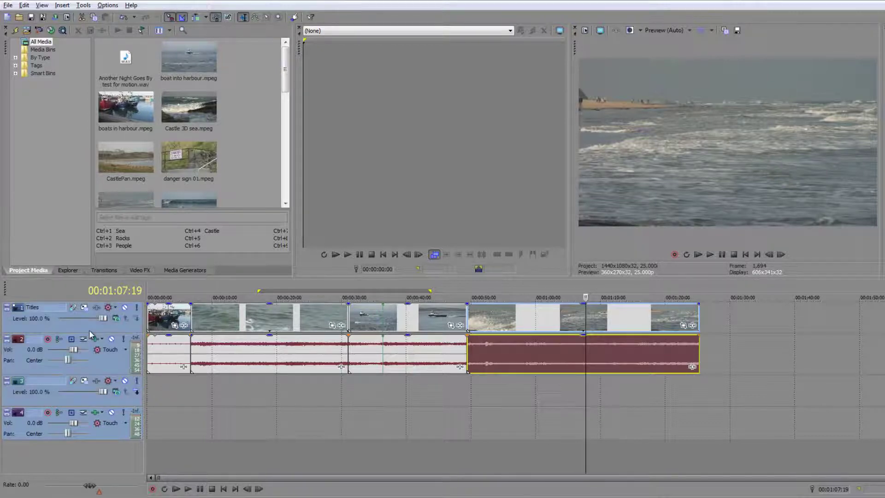
key(Delete)
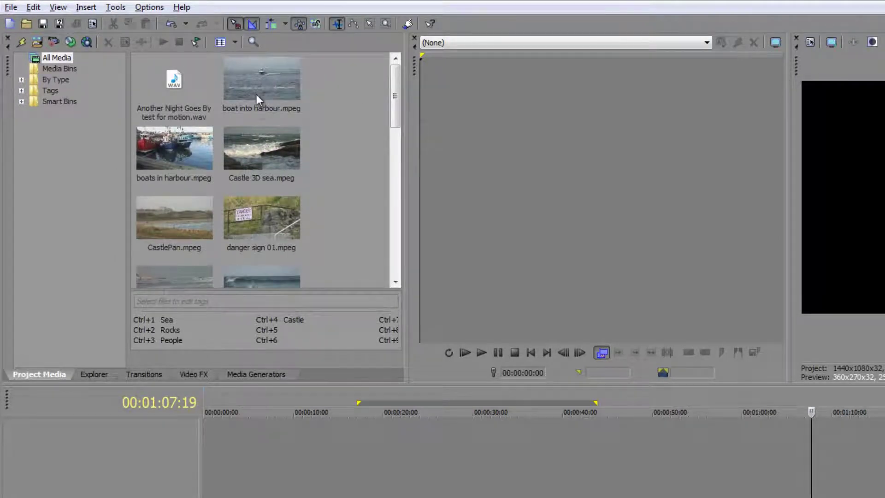
Open boat into harbour.mpeg in the Trimmer from Project Media and check the Trimmer history list
right_click(255, 77)
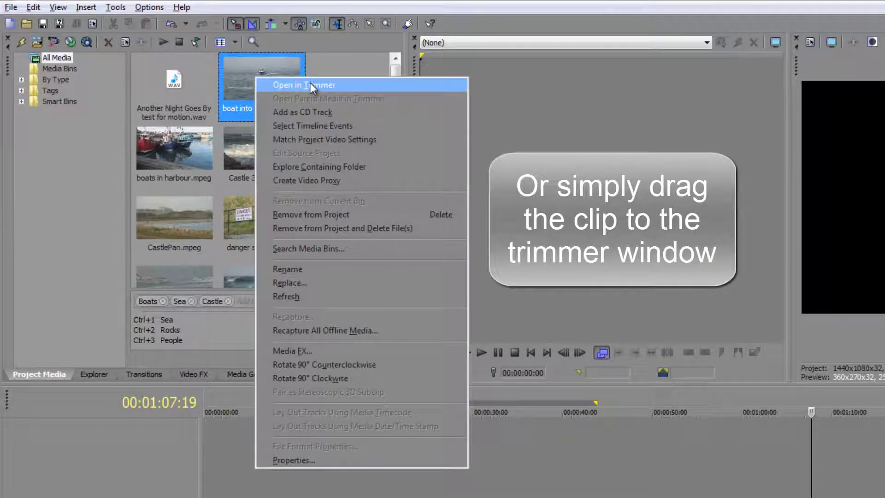
click(309, 85)
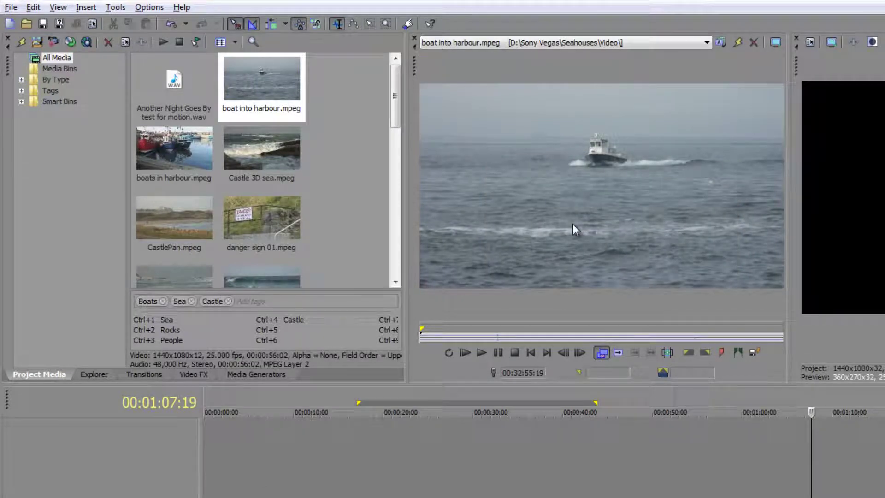
click(632, 43)
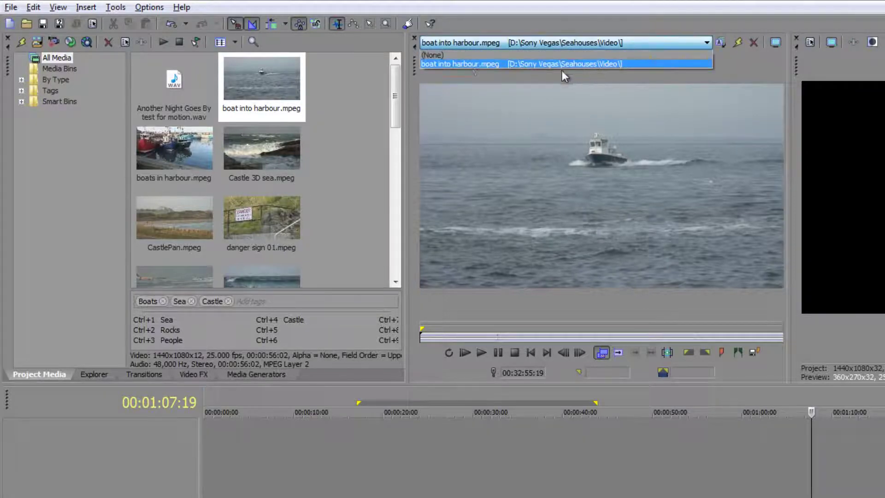
click(684, 66)
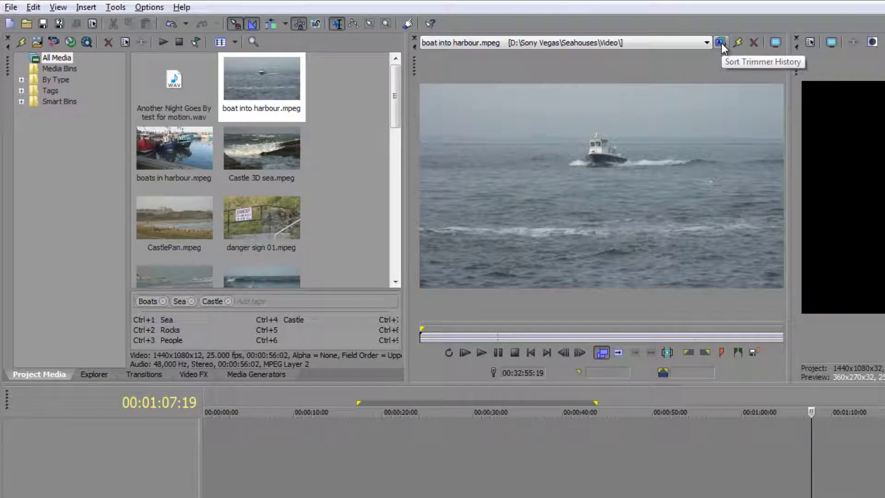
click(776, 43)
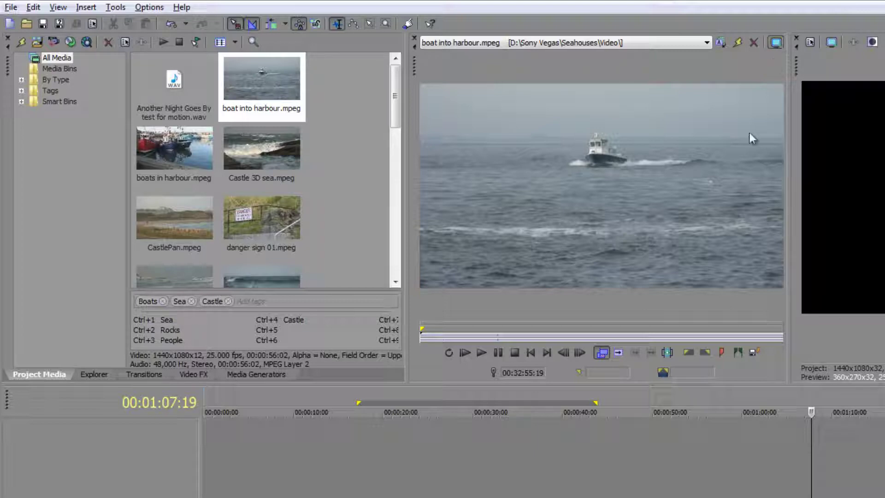
Clear boat into harbour.mpeg from the Trimmer and open Options > Preferences
click(754, 41)
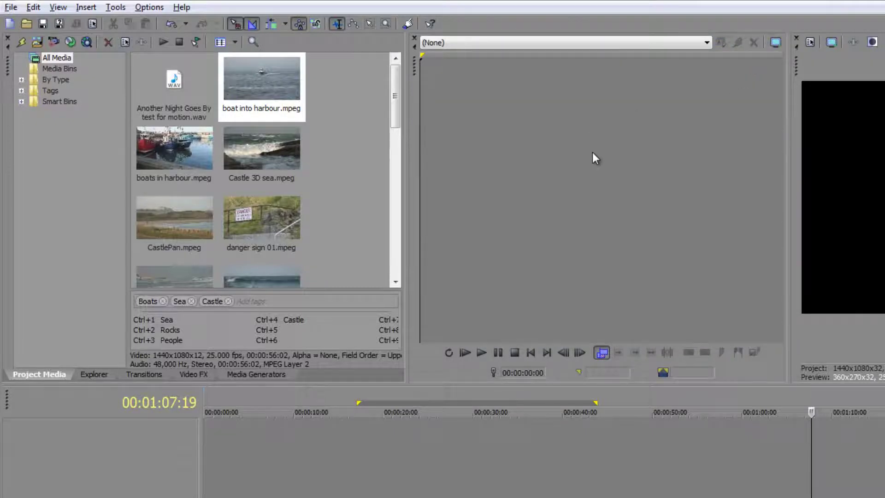
click(149, 8)
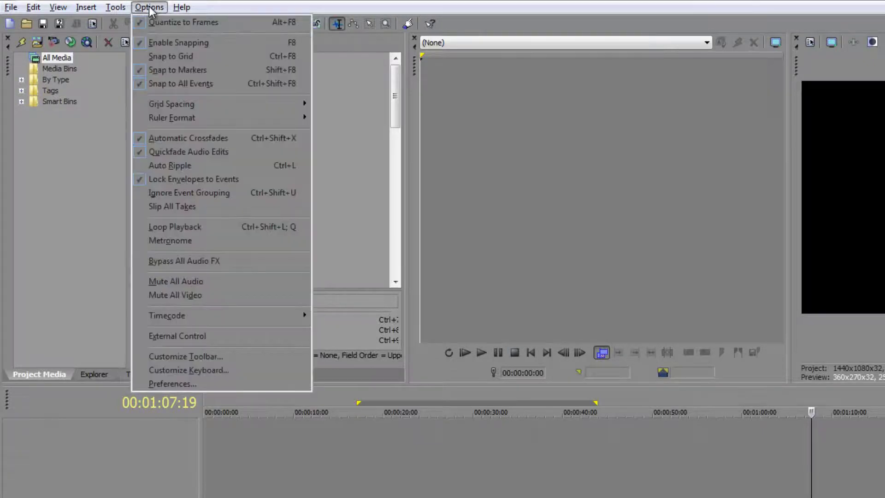
click(170, 385)
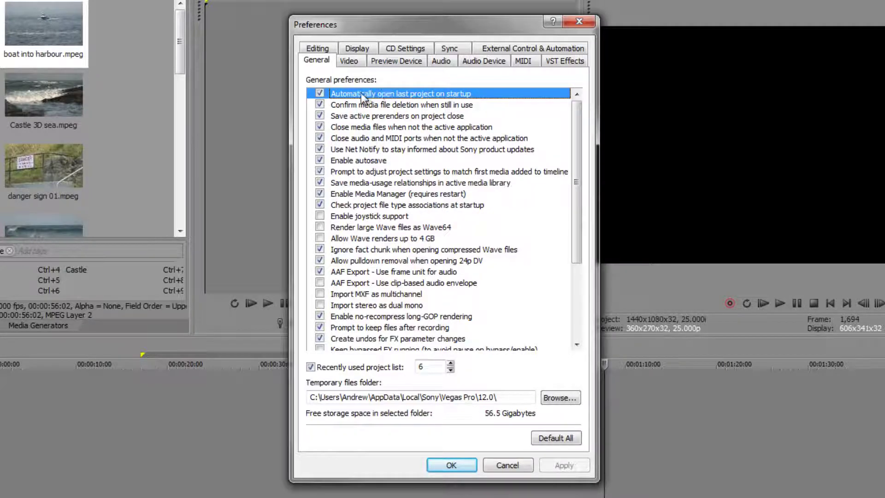
Uncheck 'Automatically open last project on startup' and look through the General preferences list
click(320, 93)
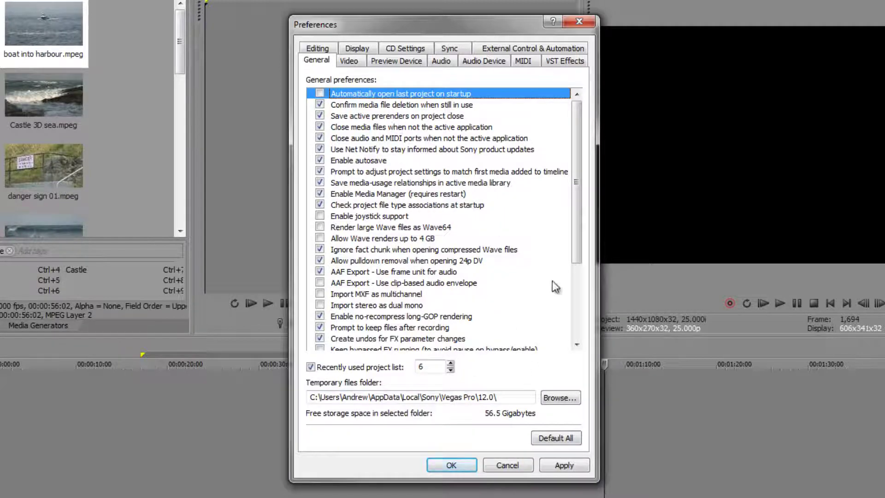
drag(576, 246, 578, 292)
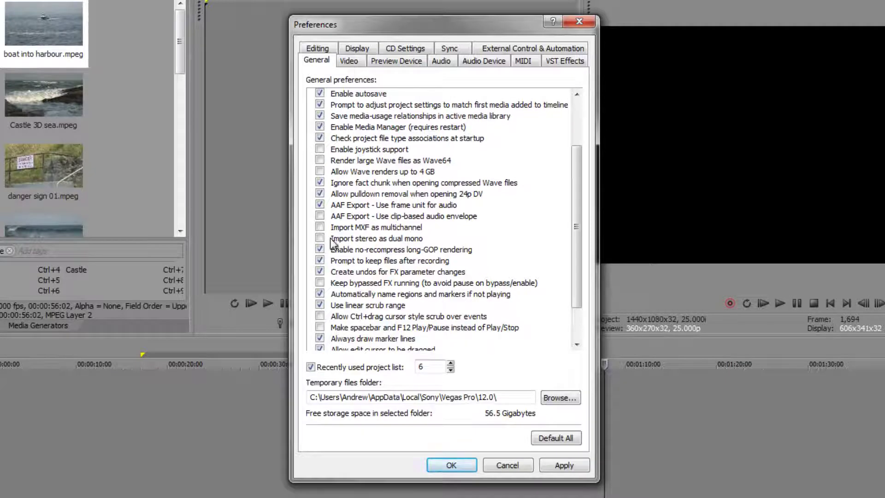
click(366, 242)
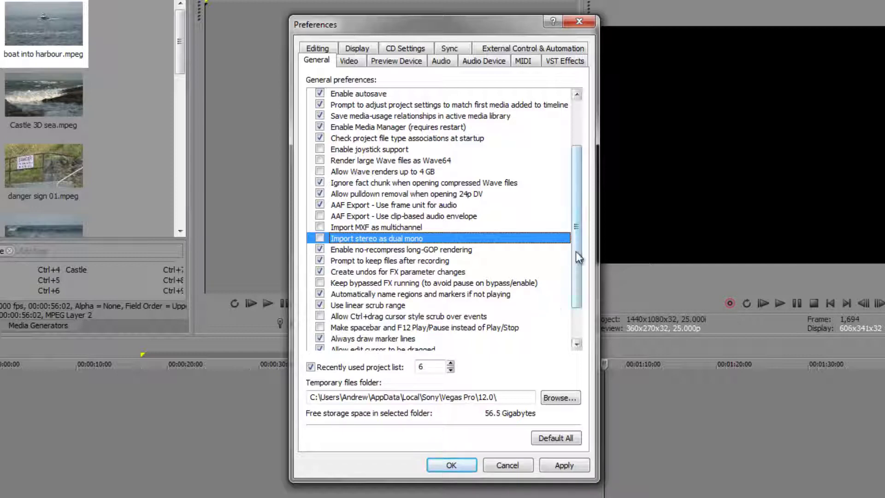
drag(576, 251, 575, 298)
drag(523, 347, 403, 310)
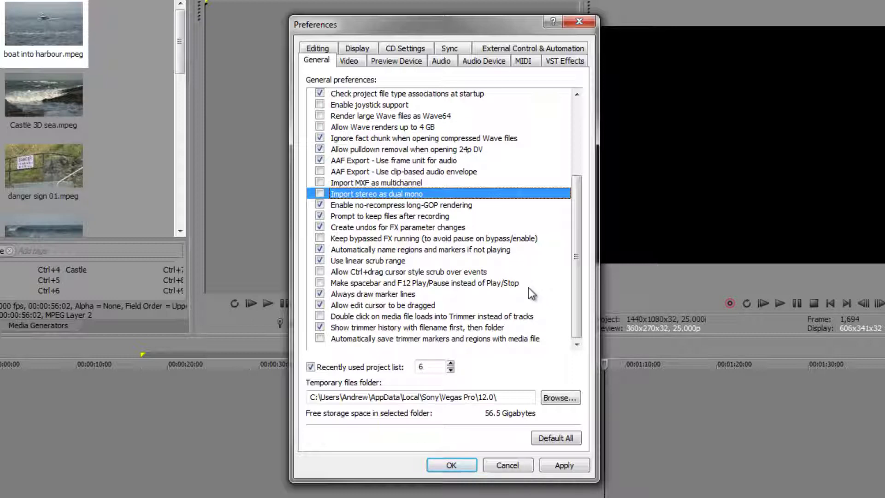
Enable 'Double click on media file loads into Trimmer', apply Preferences, and select boat into harbour.mpeg
click(320, 292)
click(319, 293)
click(320, 316)
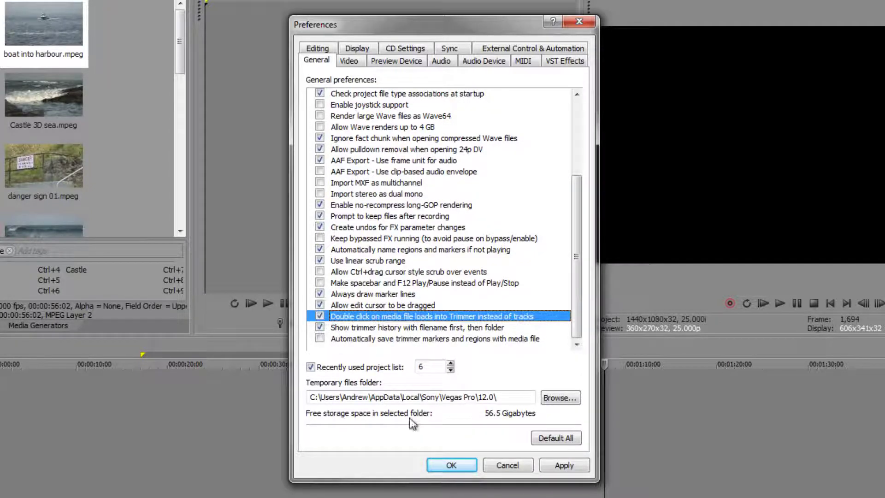
click(563, 465)
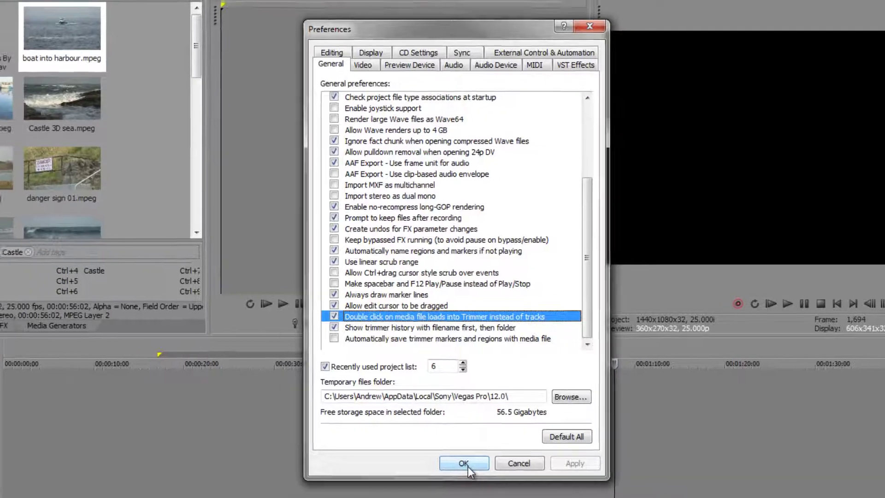
click(466, 465)
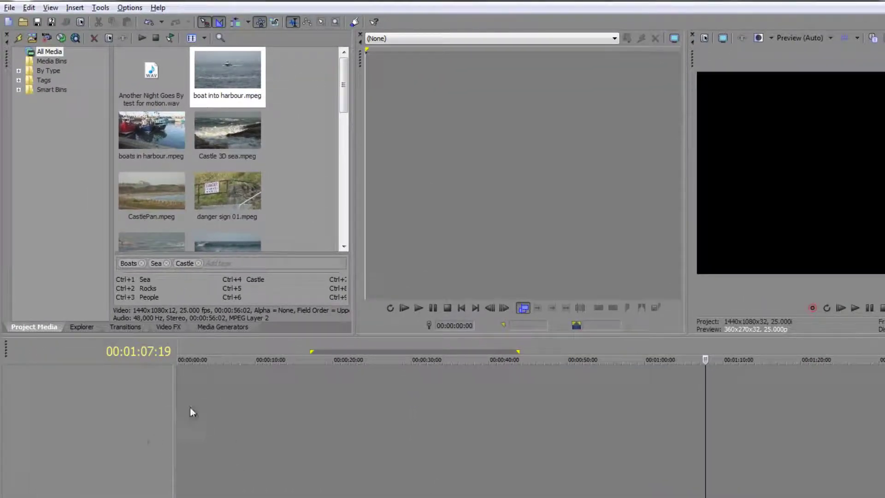
click(213, 65)
Load boat into harbour.mpeg into the Trimmer by double-clicking it and skim its footage
double_click(213, 65)
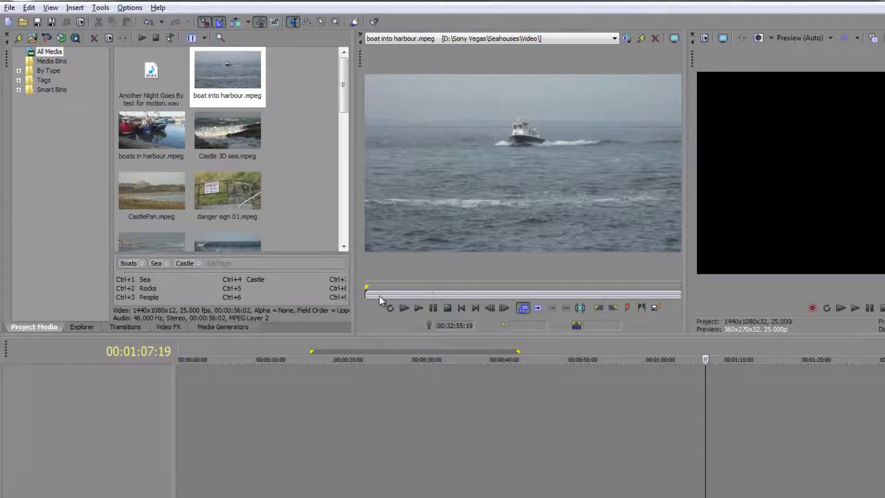
mouse_move(369, 295)
mouse_down()
mouse_move(557, 284)
mouse_move(362, 302)
mouse_up()
Play the clip, mark the out point, and select the 00:33:12:17–00:33:23:23 range with Shift+Q
key(space)
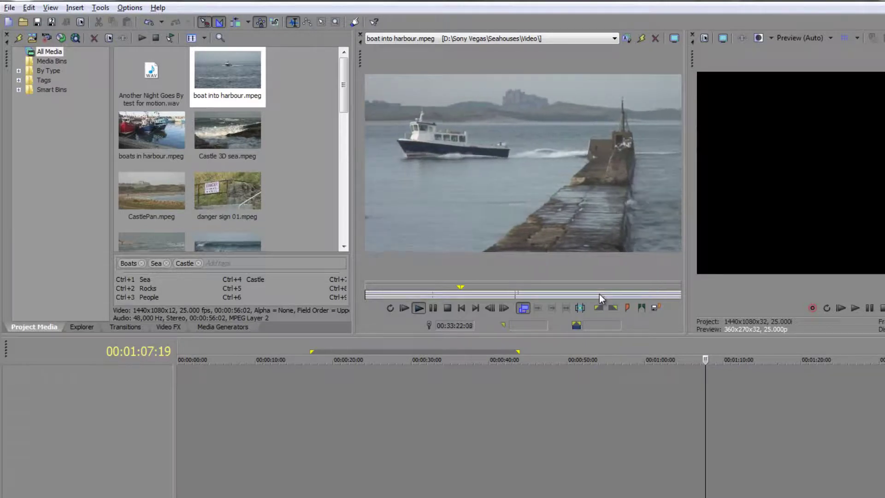
key(o)
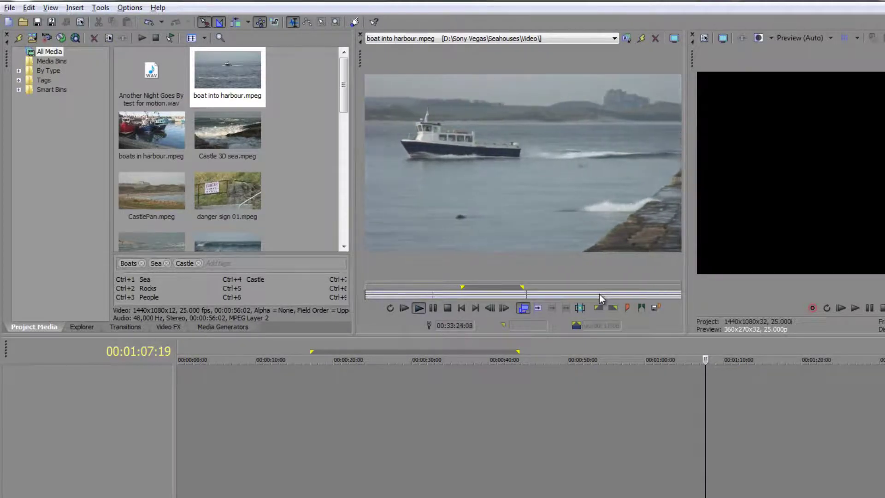
key(space)
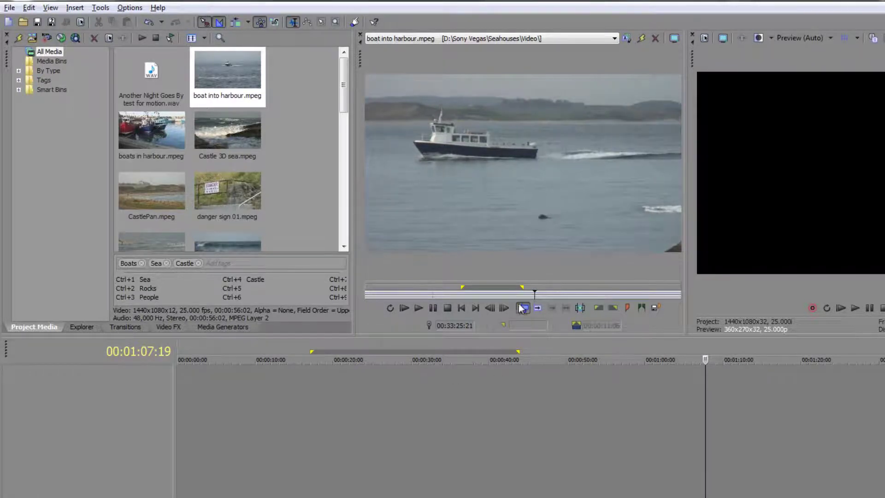
key(shift+q)
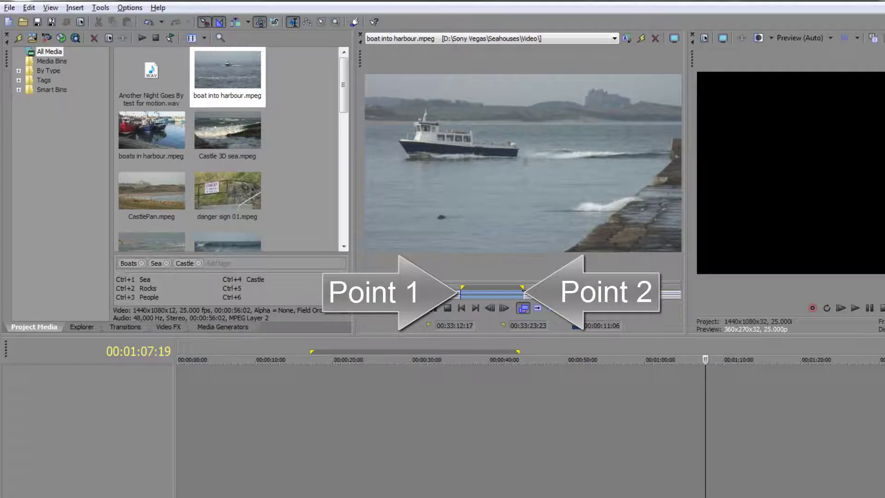
Drag the timeline insertion point along the ruler to near 32 seconds
drag(703, 371, 426, 382)
drag(552, 386, 425, 385)
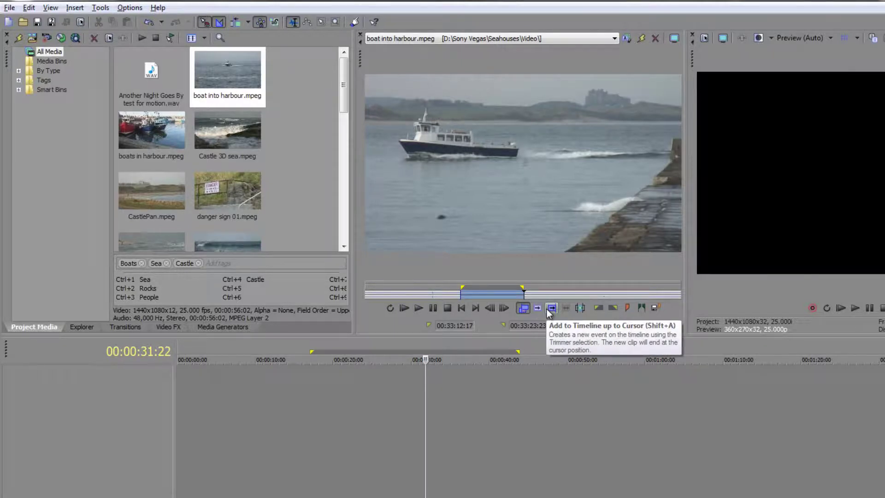
Return the cursor to 00:00:00:00 with Ctrl+Home and add the Trimmer selection there
key(ctrl+Home)
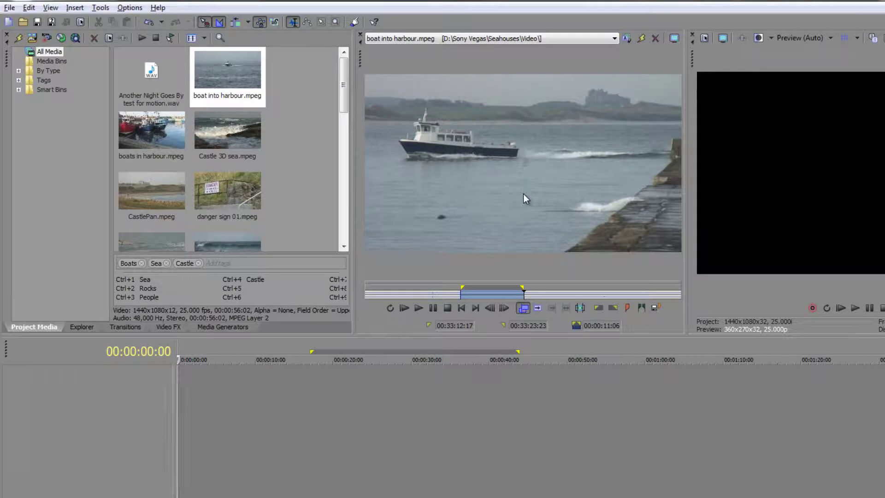
key(a)
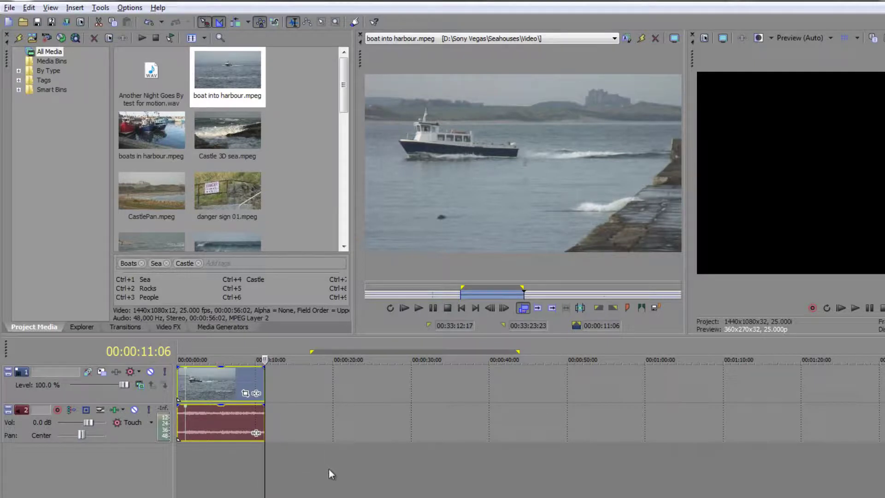
Trim boats in harbour.mpeg to a 00:00:03:19 selection and add it after the boat clip
click(144, 126)
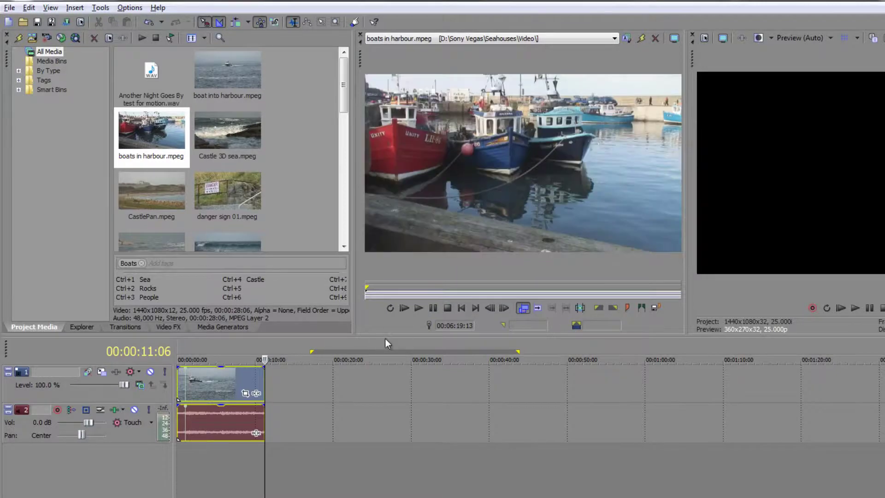
click(413, 293)
drag(432, 294, 351, 299)
drag(365, 295, 407, 293)
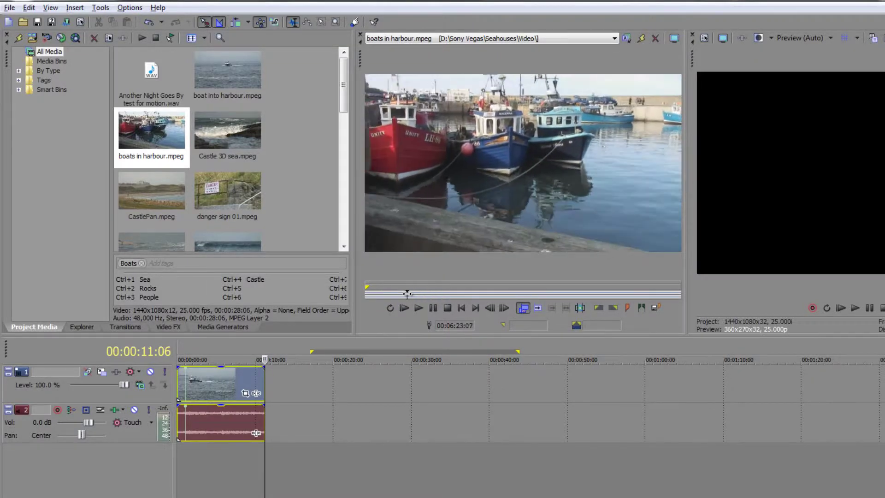
key(o)
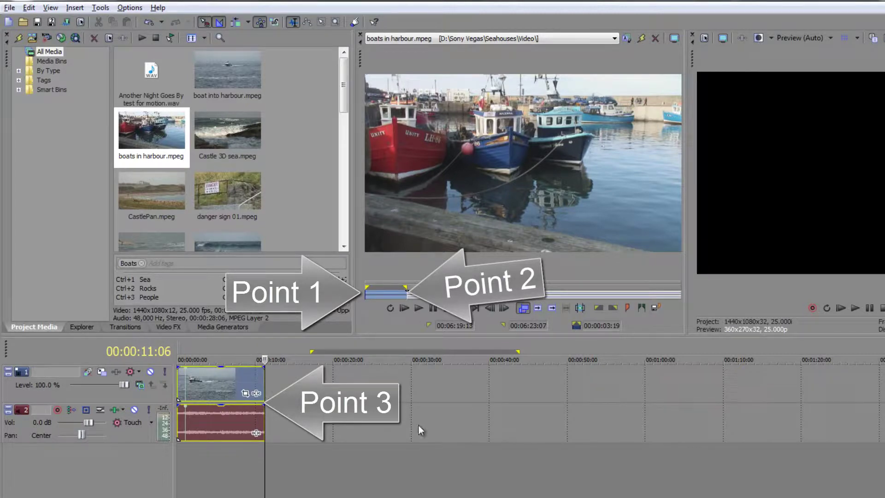
key(a)
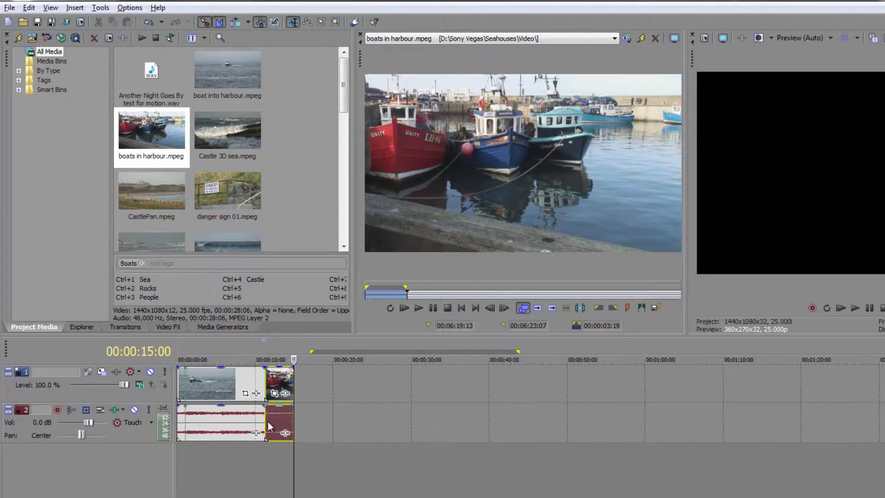
Select the first 00:00:10:05 of CastlePan.mpeg and append it after the harbour clip
double_click(143, 190)
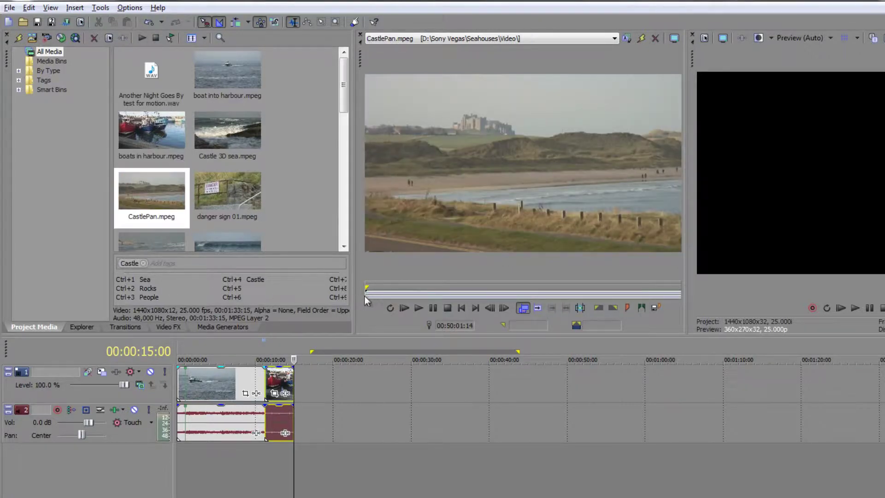
drag(366, 296, 399, 296)
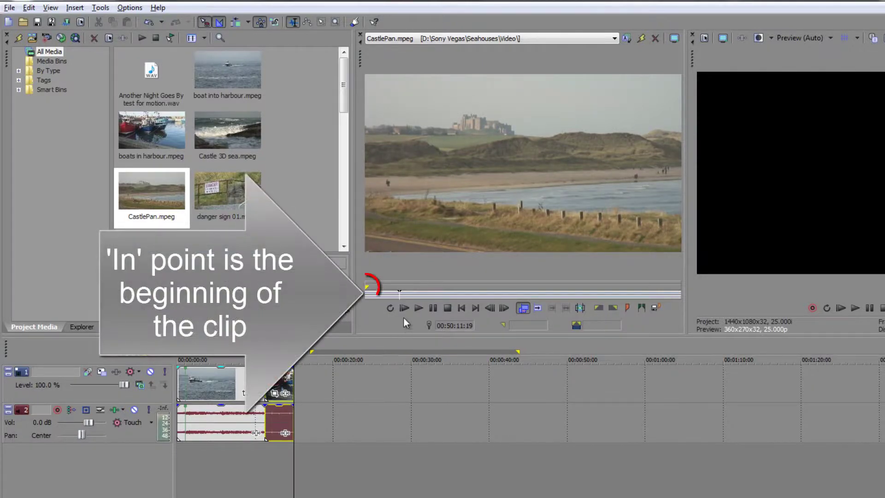
key(o)
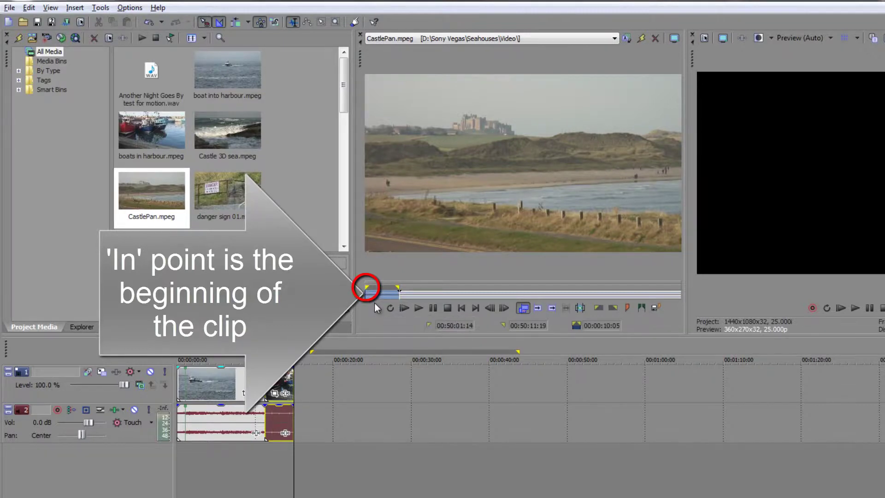
key(a)
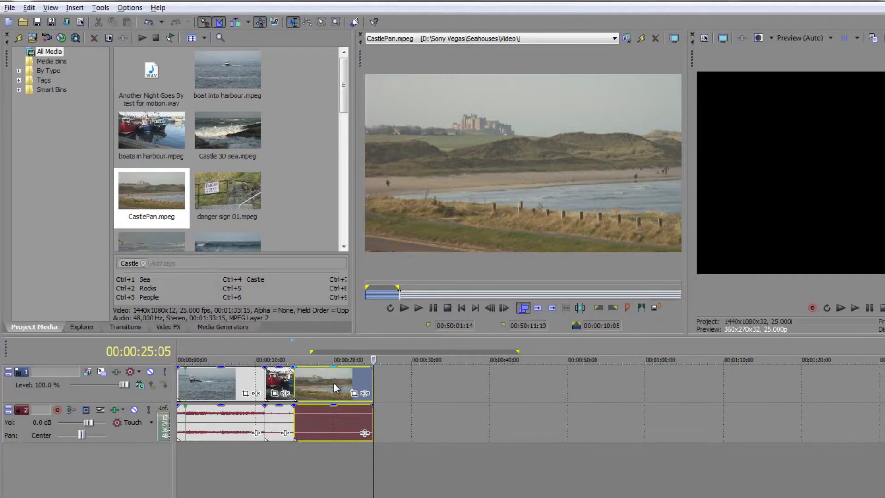
Clear the Trimmer's in/out selection and place the timeline cursor on the CastlePan event
key(Escape)
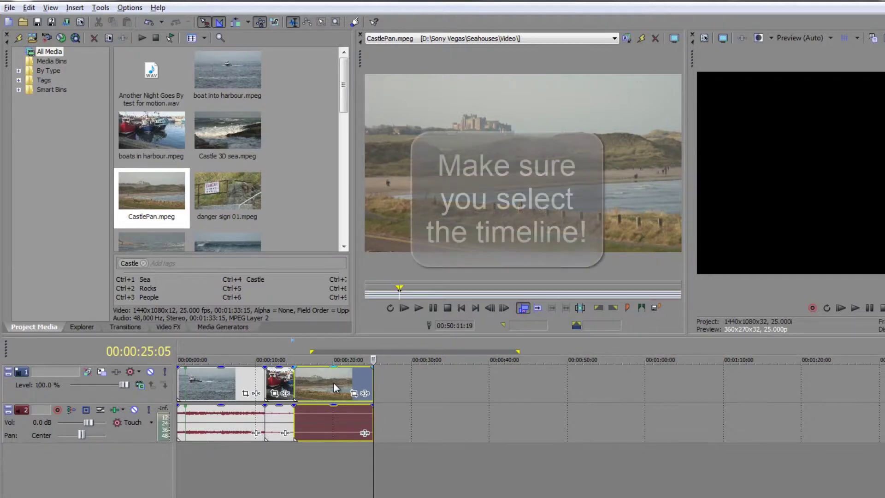
click(341, 383)
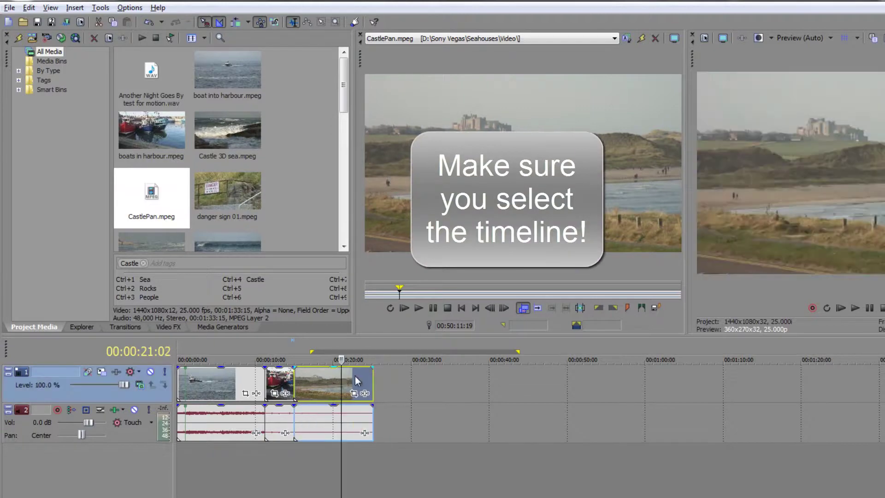
click(346, 373)
click(381, 380)
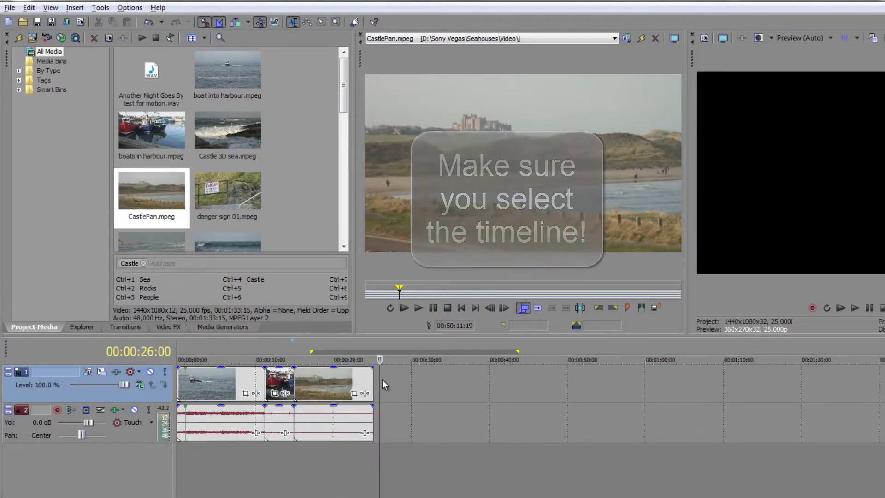
Play back the rough cut, then mark an 11:06 range (00:50:01:14–00:50:12:20) in CastlePan
key(ctrl+Left)
key(ctrl+Left)
key(ctrl+Left)
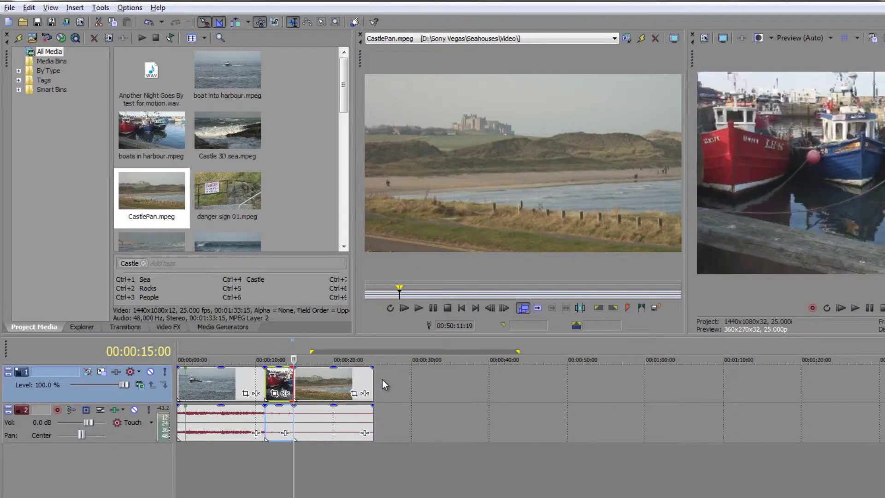
key(shift+space)
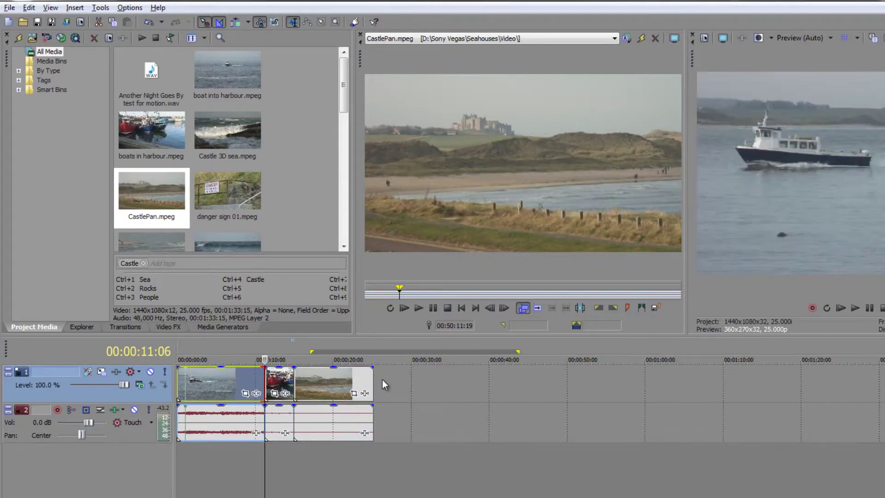
key(space)
key(ctrl+Right)
key(ctrl+Right)
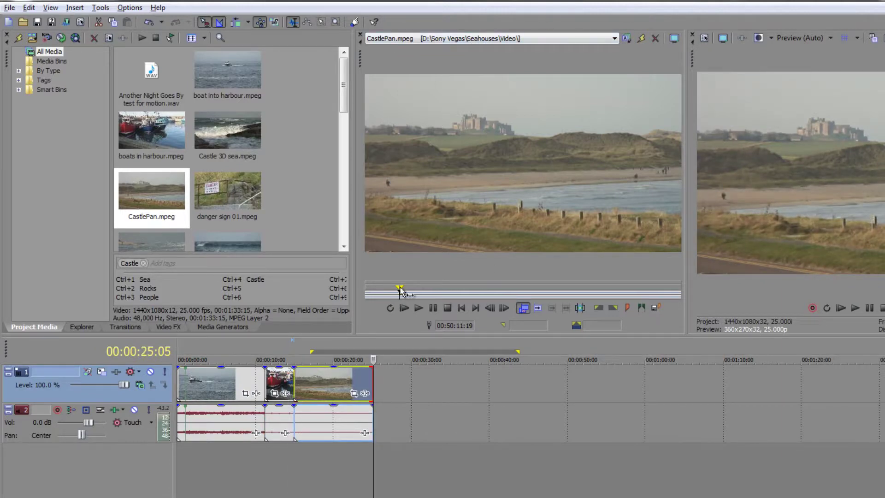
drag(404, 292, 367, 292)
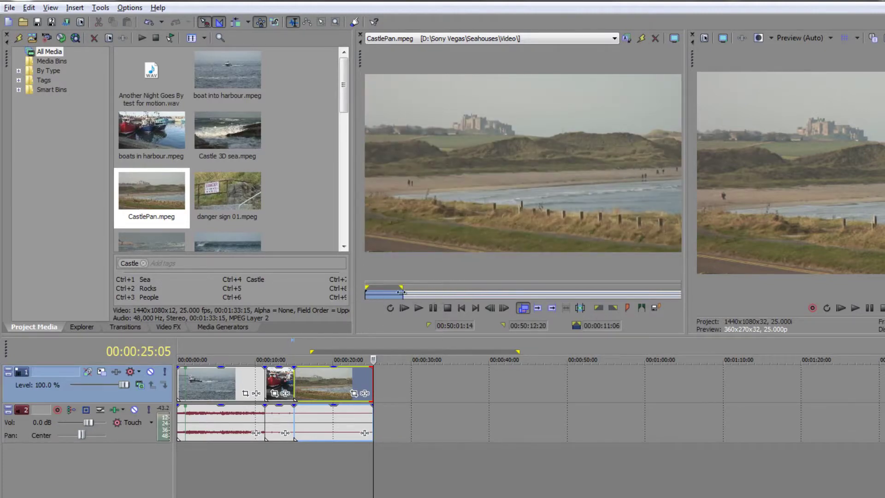